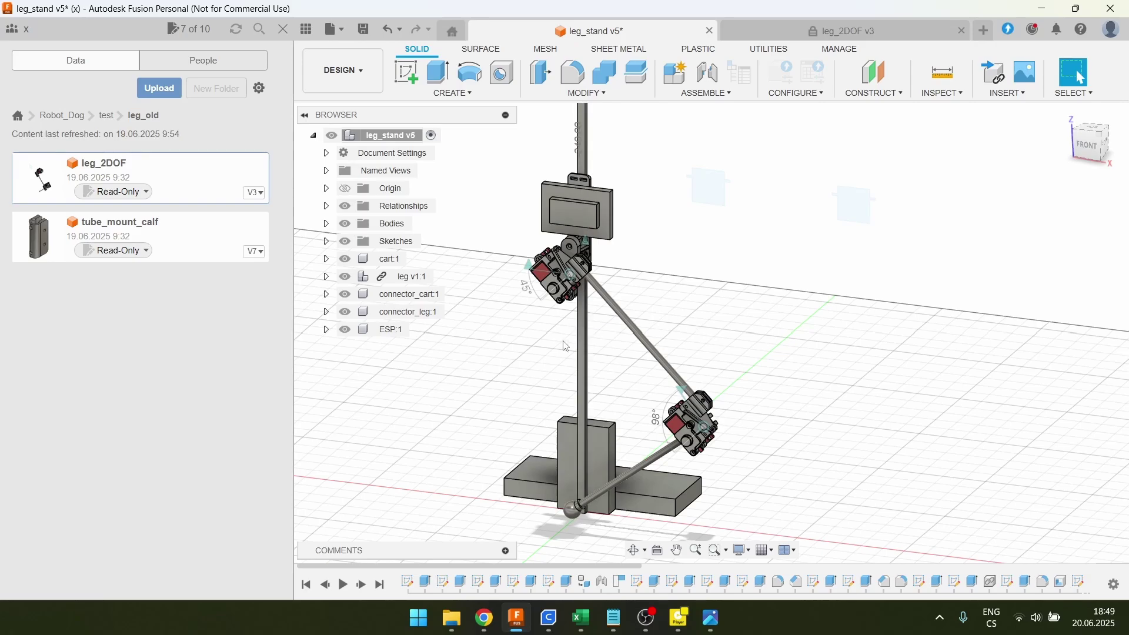
# - Face the stand from the front and swing the leg about its upper joint to about 45° and the knee
pyautogui.keyDown('shift'); pyautogui.moveTo(566, 347); pyautogui.dragTo(609, 276, button='middle'); pyautogui.keyUp('shift')
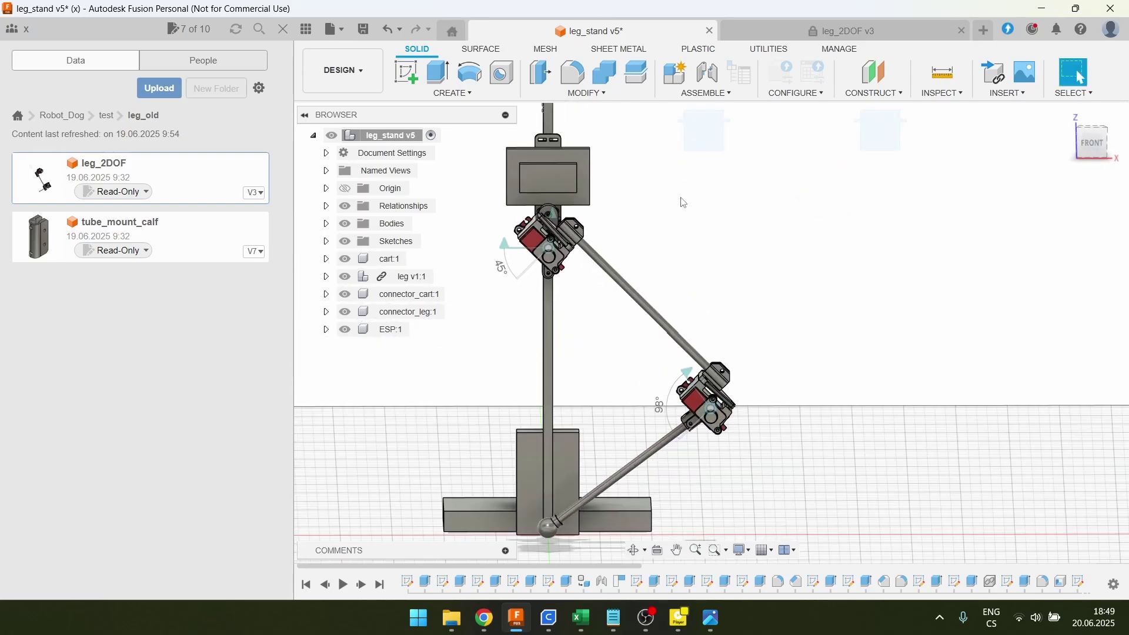
pyautogui.doubleClick(511, 252)
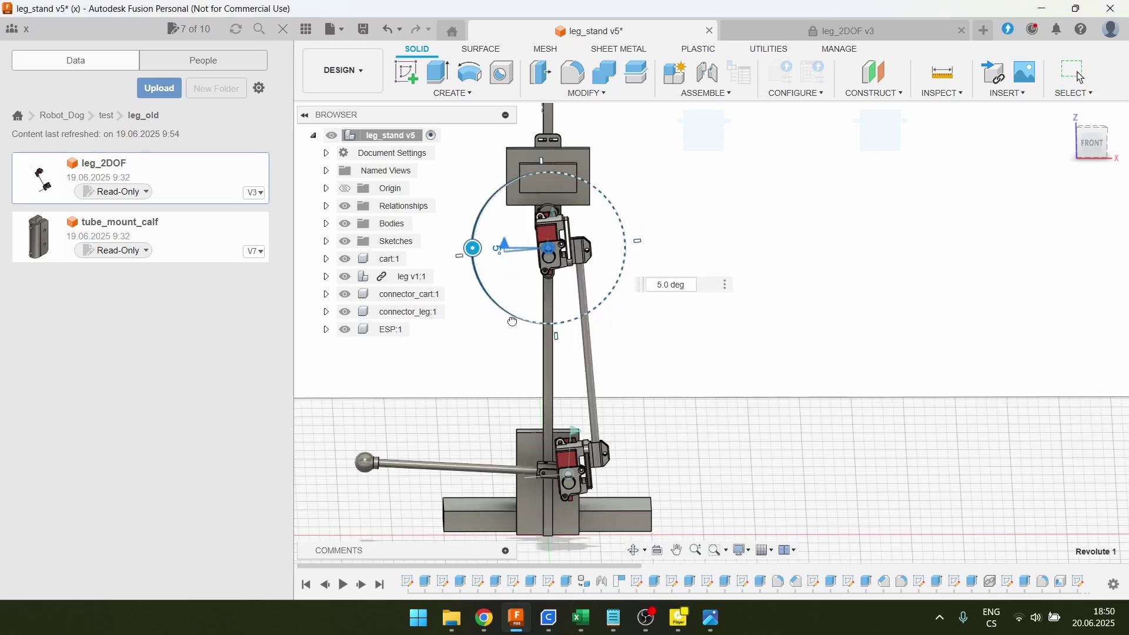
pyautogui.moveTo(516, 324); pyautogui.dragTo(664, 352)
pyautogui.keyDown('shift'); pyautogui.moveTo(664, 353); pyautogui.dragTo(652, 329, button='middle'); pyautogui.keyUp('shift')
# - Select the upper servo mount face and orbit around the upper joint to inspect it
pyautogui.scroll(5, 585, 221)
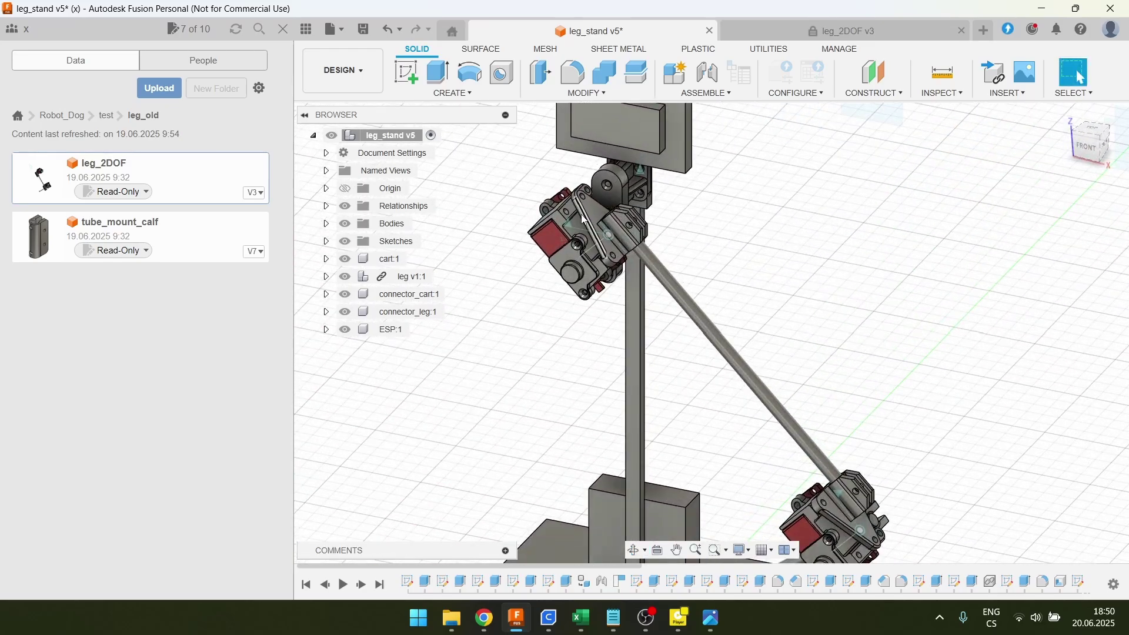
pyautogui.scroll(2, 576, 223)
pyautogui.click(547, 229)
pyautogui.scroll(1, 547, 229)
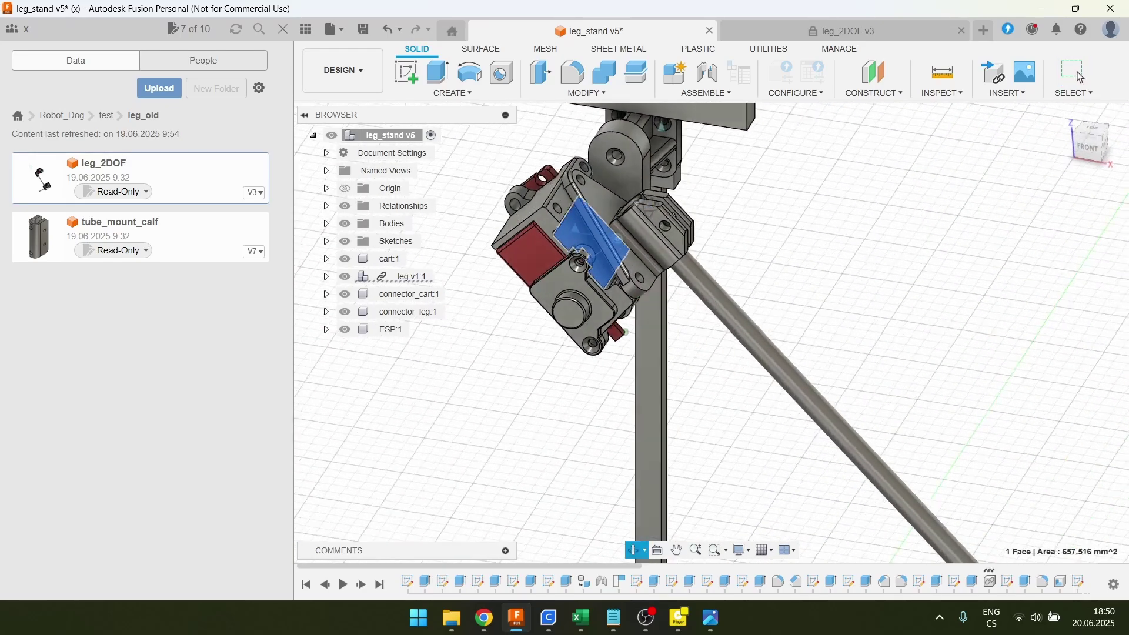
pyautogui.keyDown('shift'); pyautogui.moveTo(588, 264); pyautogui.dragTo(460, 170, button='middle'); pyautogui.keyUp('shift')
pyautogui.scroll(-5, 460, 170)
pyautogui.click(676, 232)
pyautogui.scroll(5, 702, 400)
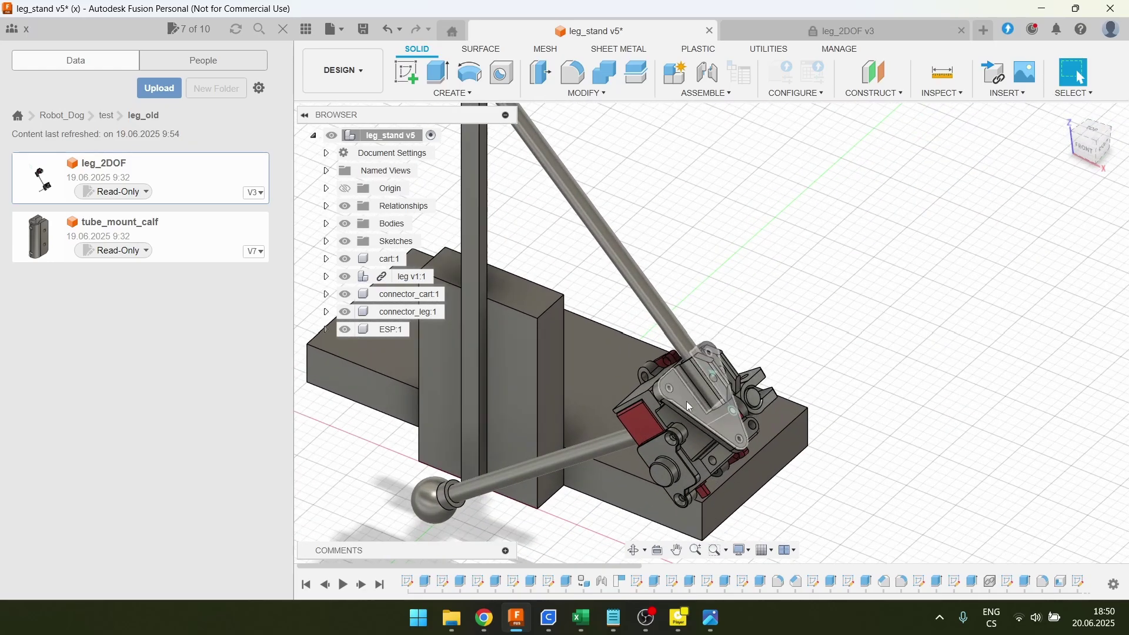
# - Inspect the lower servo's plate face and the ball foot surface from around the lower joint
pyautogui.click(687, 404)
pyautogui.keyDown('shift'); pyautogui.moveTo(688, 405); pyautogui.dragTo(795, 345, button='middle'); pyautogui.keyUp('shift')
pyautogui.scroll(-5, 705, 382)
pyautogui.scroll(5, 547, 467)
pyautogui.click(546, 467)
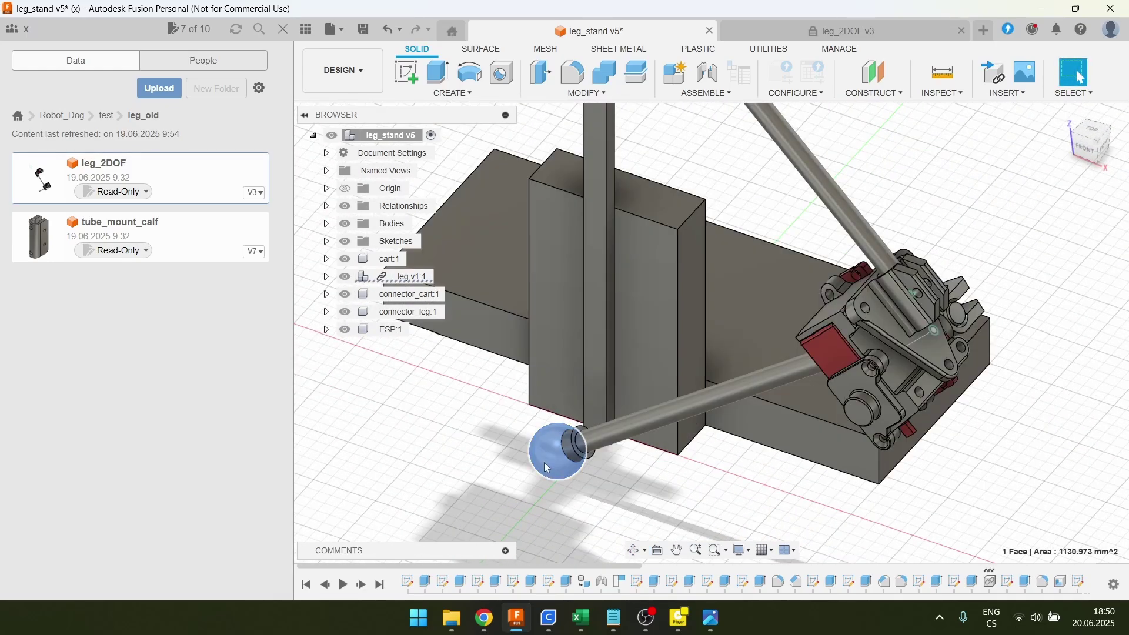
pyautogui.scroll(-5, 615, 496)
pyautogui.scroll(1, 623, 503)
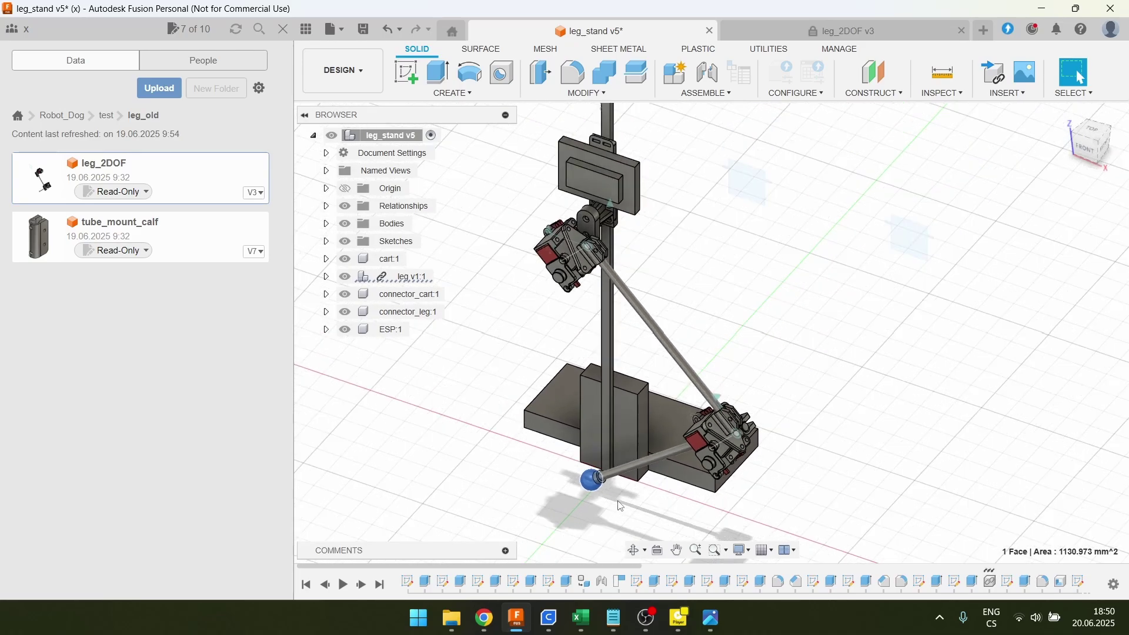
pyautogui.click(747, 264)
# - Slide the leg carriage up and down the post, then view the stand from the right rear
pyautogui.keyDown('shift'); pyautogui.moveTo(747, 265); pyautogui.dragTo(623, 226, button='middle'); pyautogui.keyUp('shift')
pyautogui.click(603, 221)
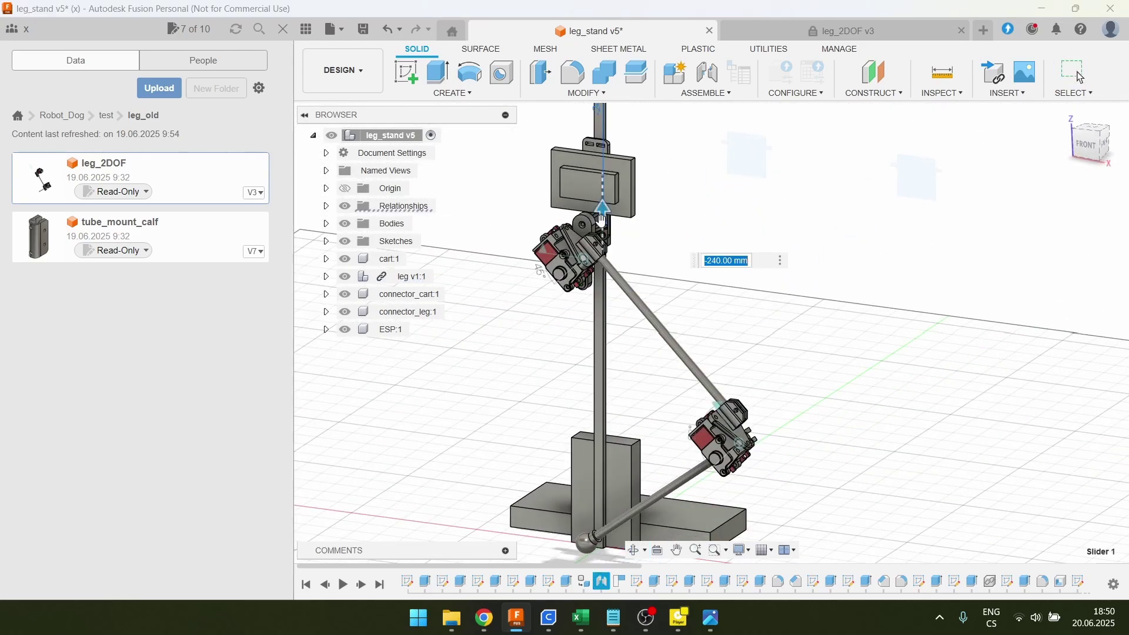
pyautogui.scroll(-2, 617, 238)
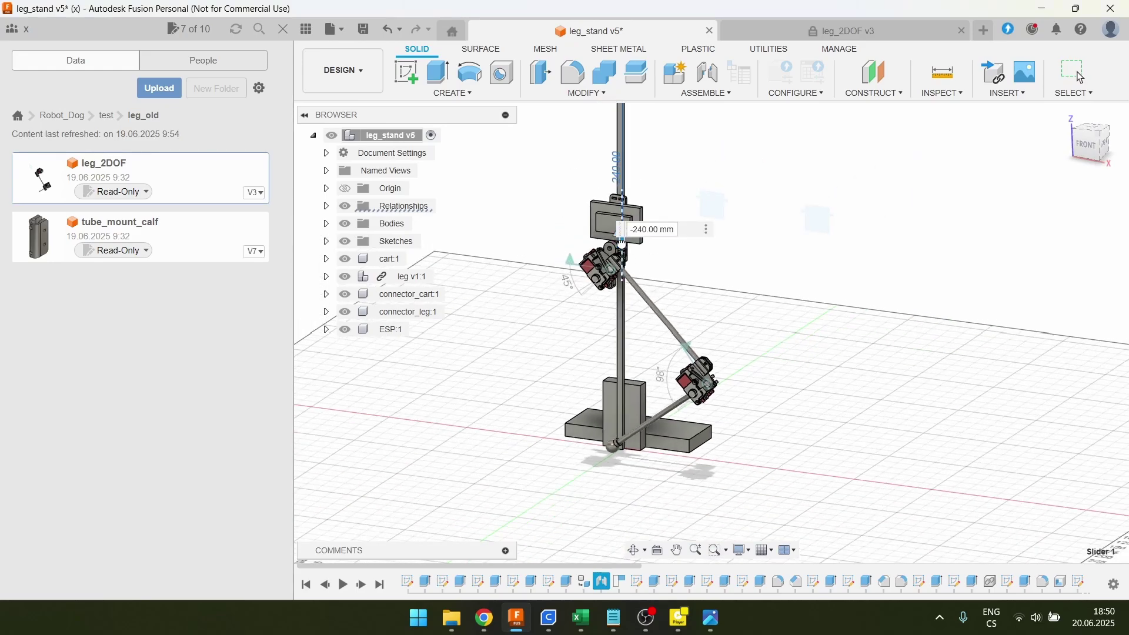
pyautogui.moveTo(622, 242); pyautogui.dragTo(599, 325)
pyautogui.press('Escape')
pyautogui.keyDown('shift'); pyautogui.moveTo(605, 274); pyautogui.dragTo(730, 290, button='middle'); pyautogui.keyUp('shift')
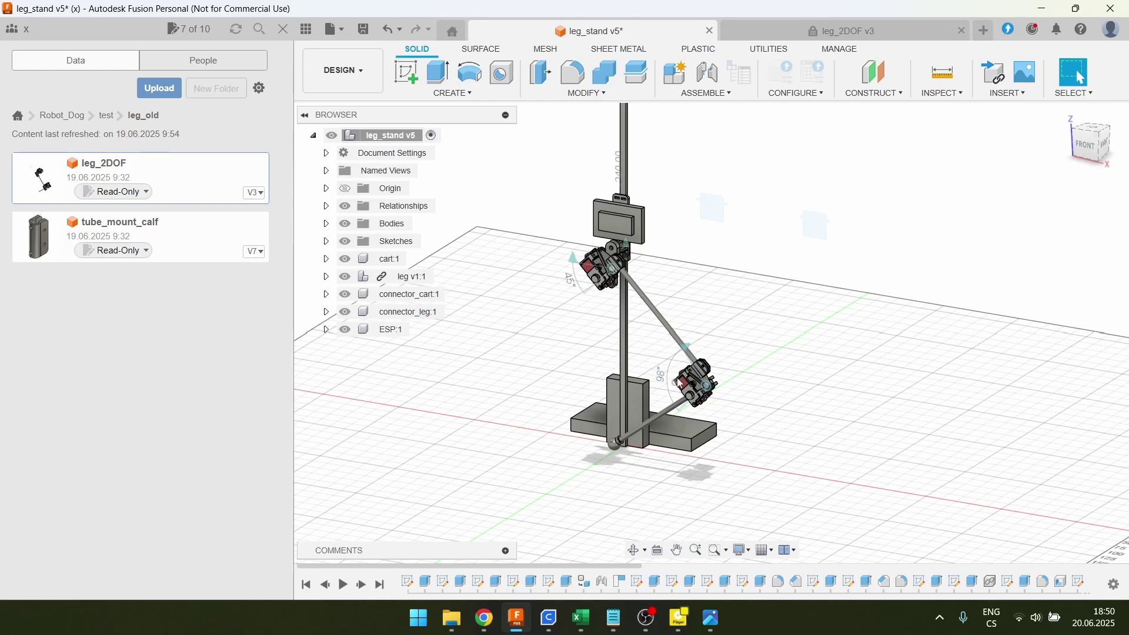
pyautogui.moveTo(681, 383)
pyautogui.keyDown('shift'); pyautogui.mouseDown(button='middle')
pyautogui.moveTo(699, 381)
pyautogui.moveTo(733, 315)
pyautogui.moveTo(668, 323)
pyautogui.moveTo(597, 312)
pyautogui.moveTo(659, 391)
pyautogui.mouseUp(button='middle'); pyautogui.keyUp('shift')
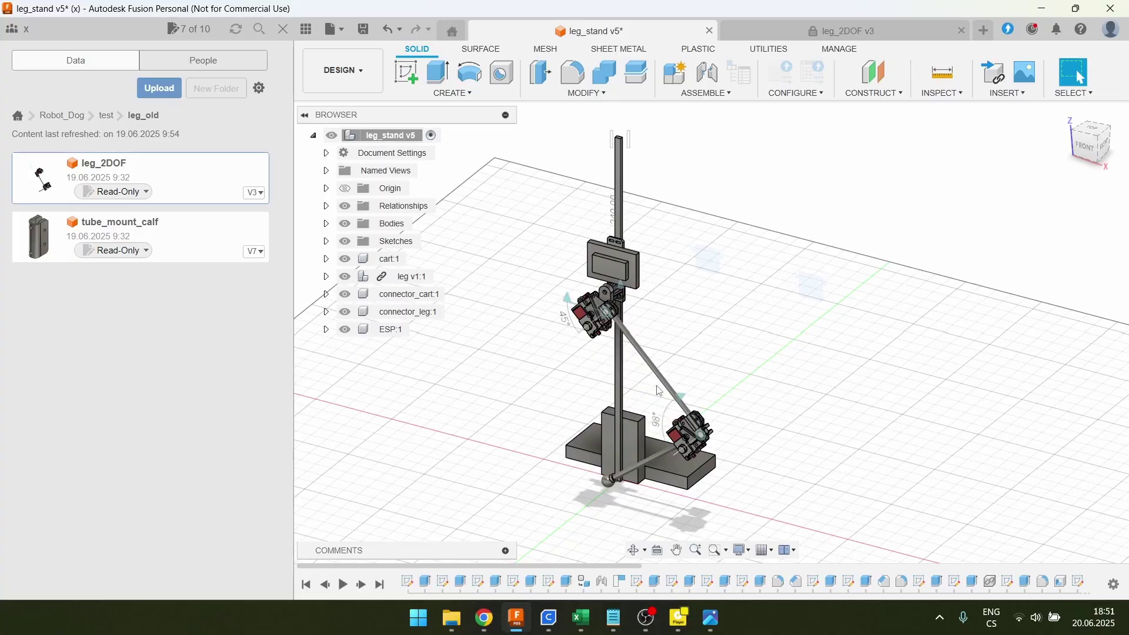
# - Switch to the leg_2DOF v3 design and turn the leg to view it from the left
pyautogui.click(827, 28)
pyautogui.keyDown('shift'); pyautogui.moveTo(646, 260); pyautogui.dragTo(695, 294, button='middle'); pyautogui.keyUp('shift')
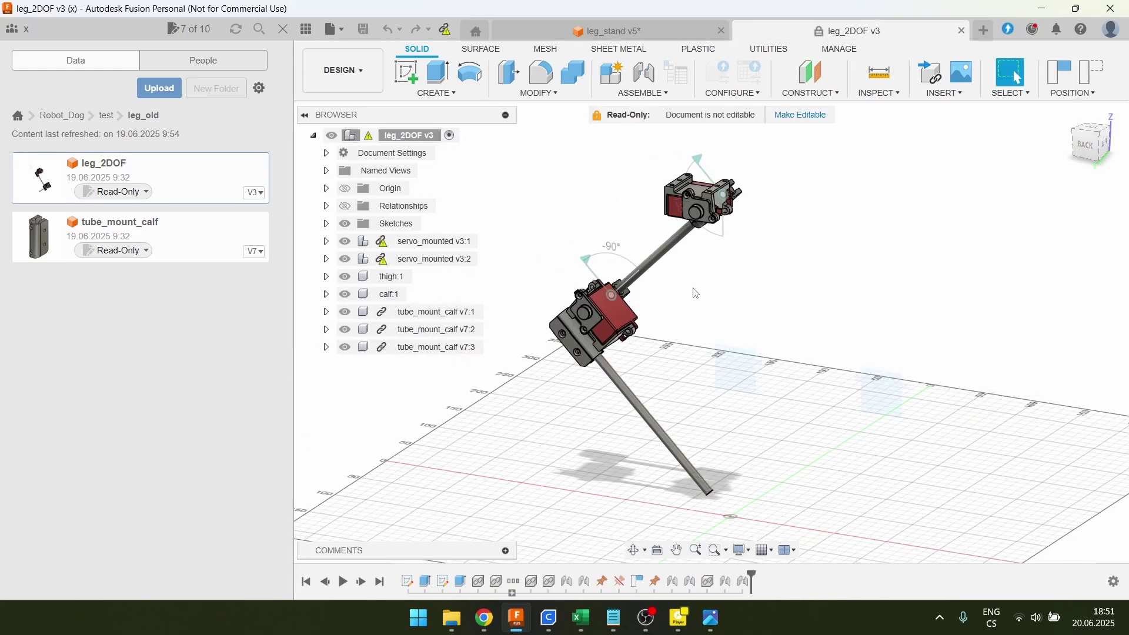
pyautogui.keyDown('shift'); pyautogui.moveTo(696, 293); pyautogui.dragTo(789, 231, button='middle'); pyautogui.keyUp('shift')
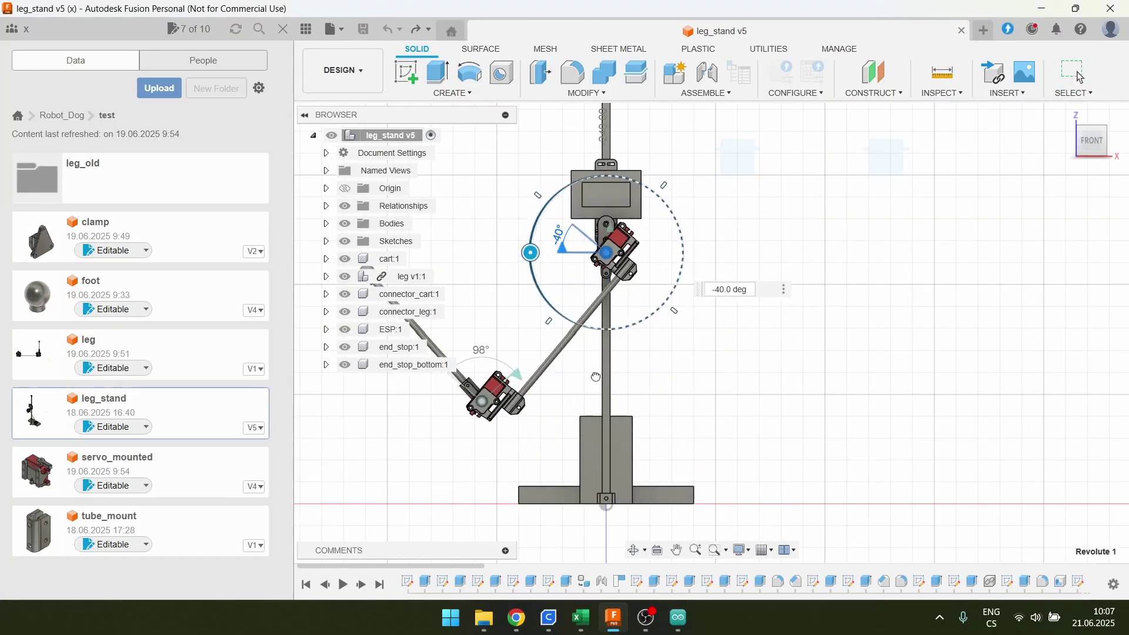
# - Confirm the upper leg joint angle edits and orbit slightly around the upper joint
pyautogui.press('Return')
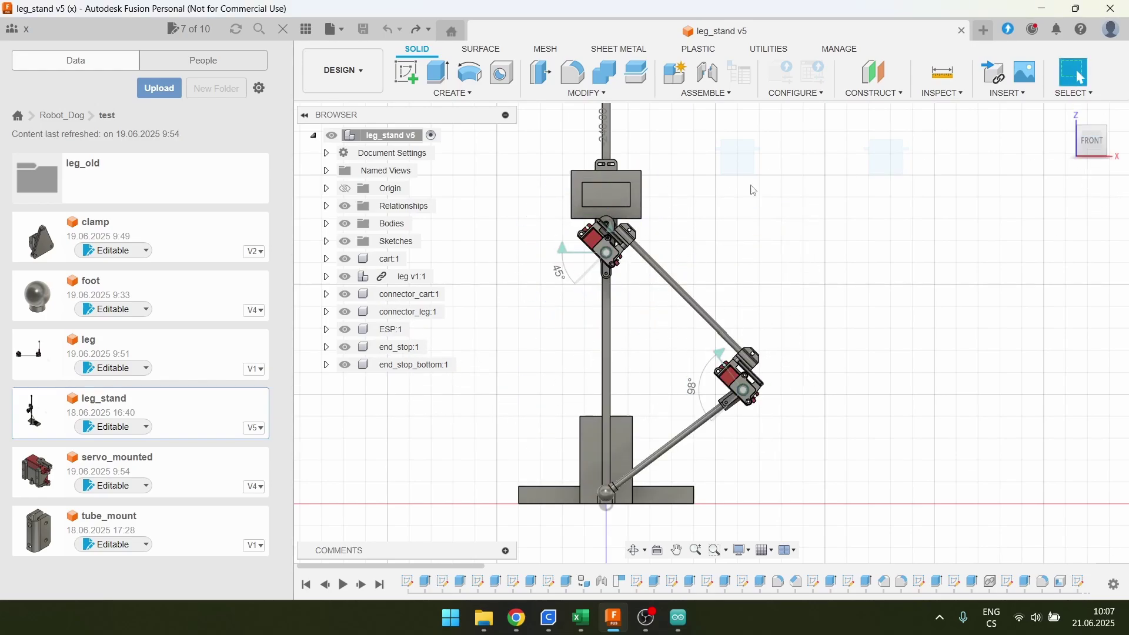
pyautogui.doubleClick(545, 254)
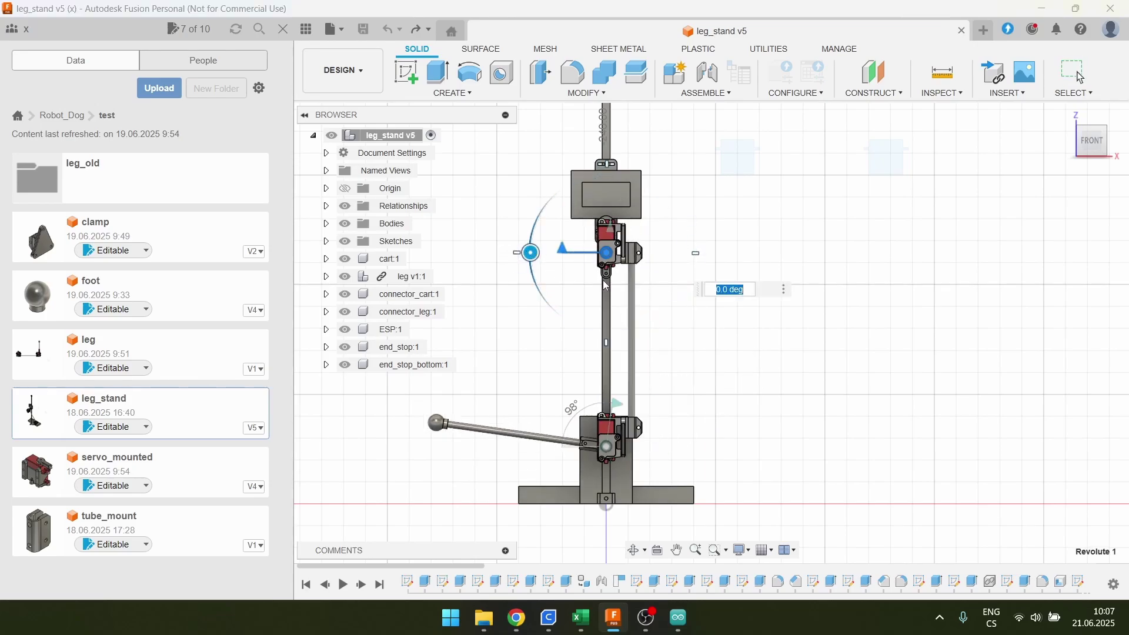
pyautogui.scroll(1, 607, 286)
pyautogui.press('Return')
pyautogui.scroll(5, 651, 259)
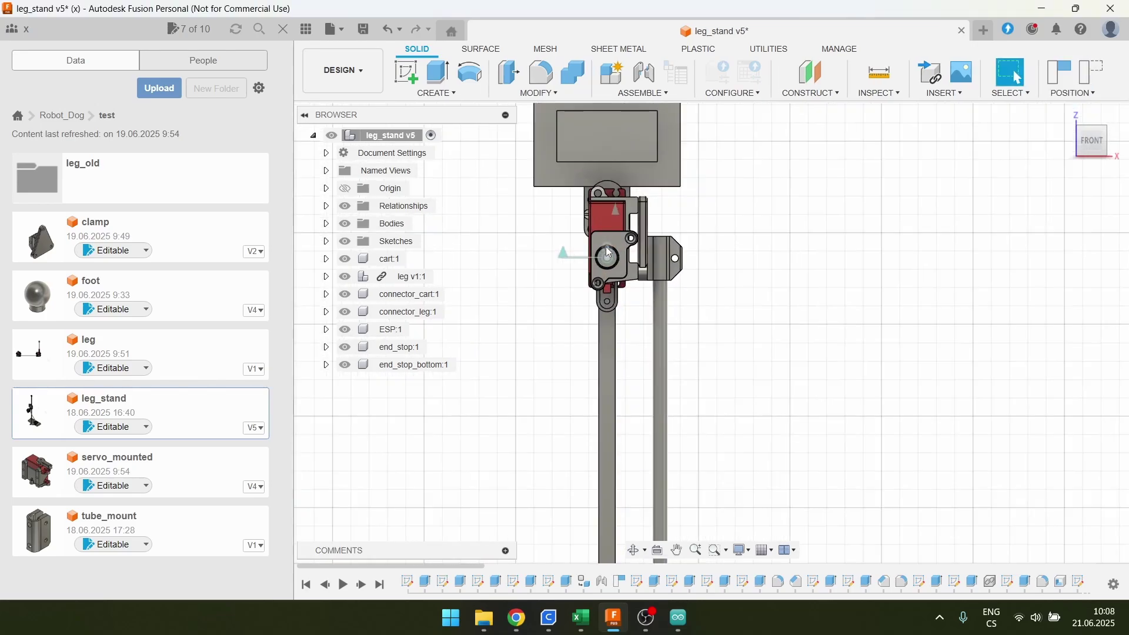
pyautogui.keyDown('shift'); pyautogui.moveTo(652, 259); pyautogui.dragTo(702, 260, button='middle'); pyautogui.keyUp('shift')
pyautogui.scroll(-6, 750, 184)
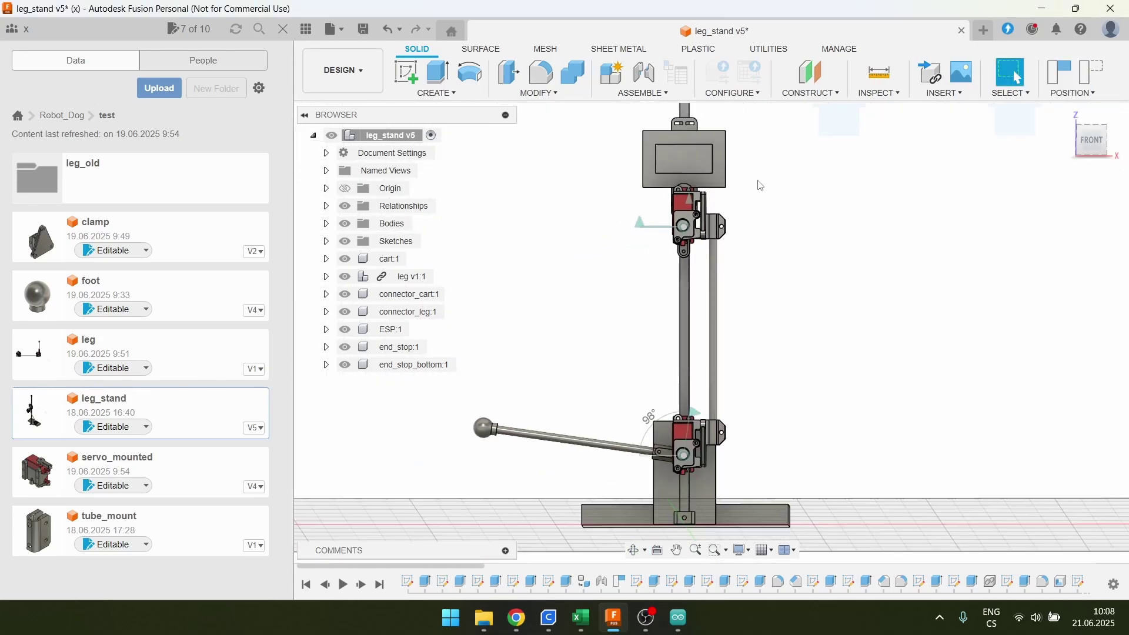
# - Test-swing the upper joint and cancel, then rotate the lower joint to 90 degrees
pyautogui.doubleClick(671, 224)
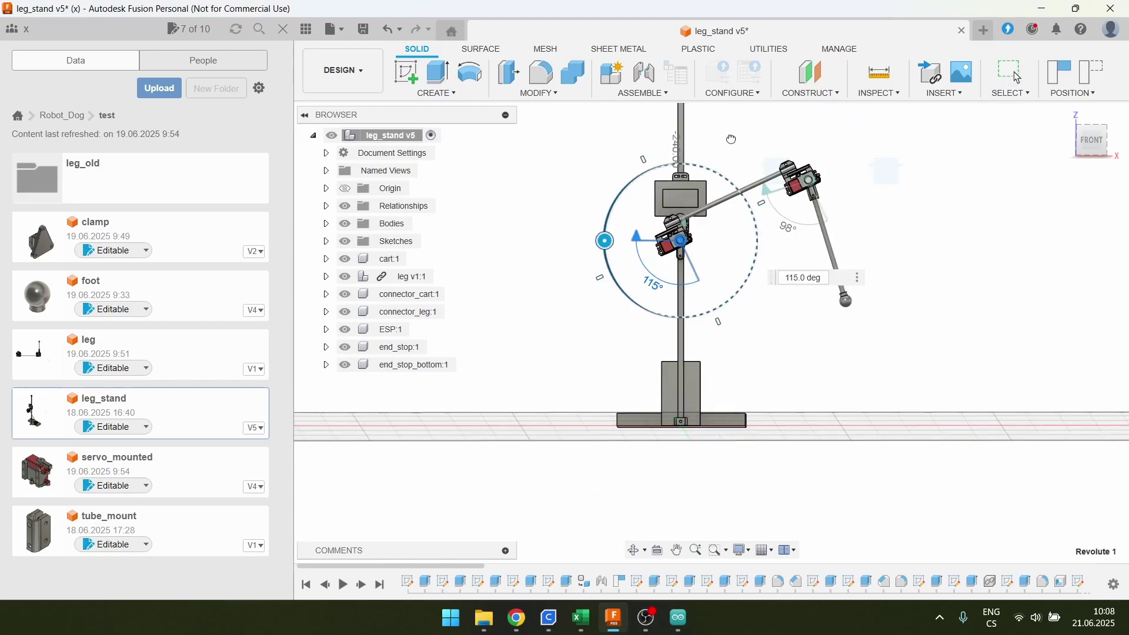
pyautogui.moveTo(556, 351); pyautogui.dragTo(742, 433)
pyautogui.press('Escape')
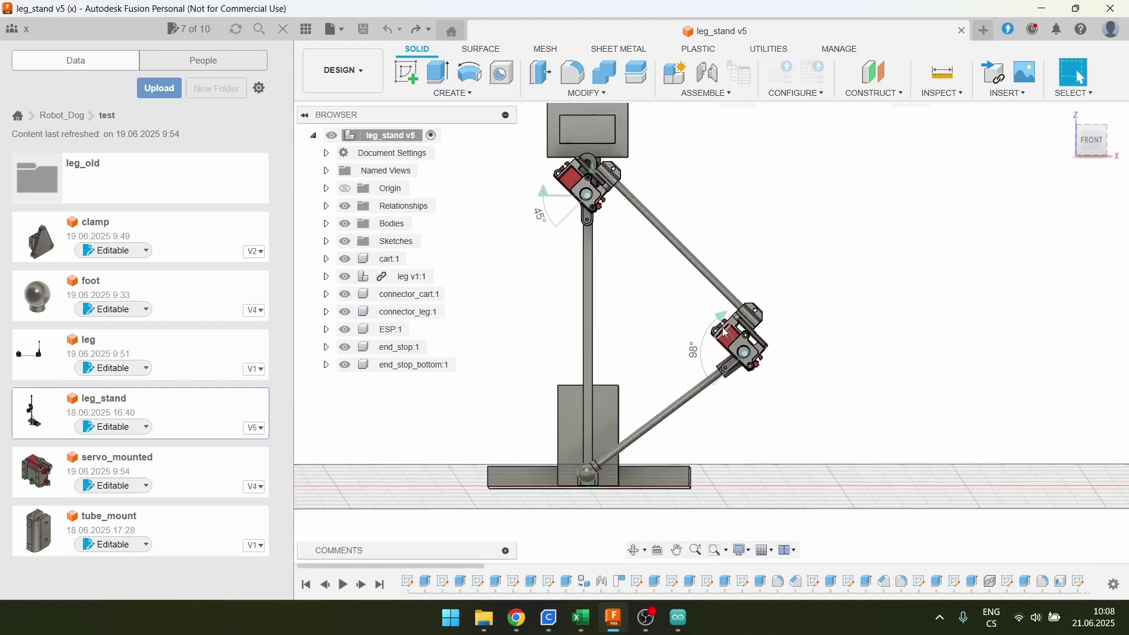
pyautogui.doubleClick(718, 322)
pyautogui.moveTo(758, 322); pyautogui.dragTo(638, 408)
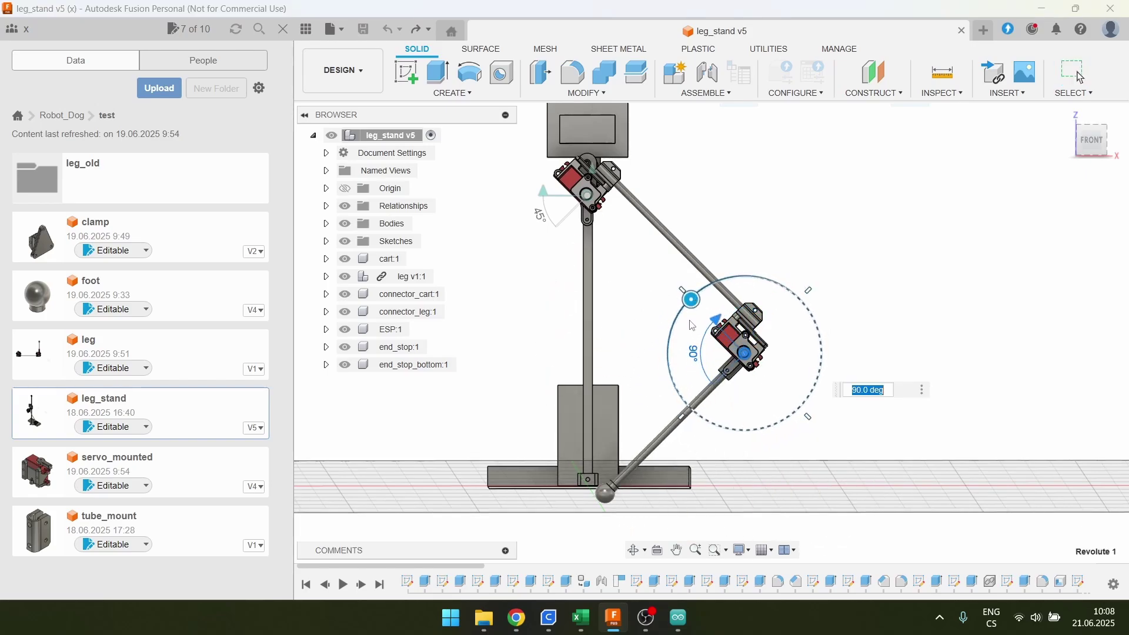
pyautogui.keyDown('shift'); pyautogui.moveTo(785, 335); pyautogui.dragTo(739, 317, button='middle'); pyautogui.keyUp('shift')
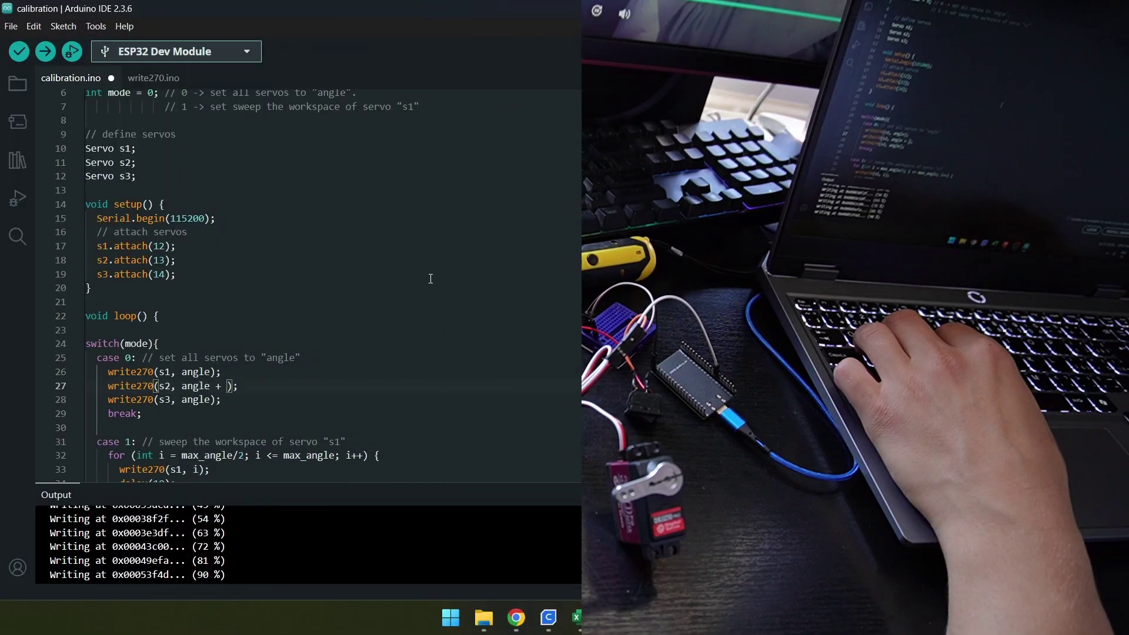
# - Add the +6 offset for servo s2 on line 27 and move after angle on line 28
pyautogui.write('6')
pyautogui.press('Down')
pyautogui.press('Left')
pyautogui.press('Left')
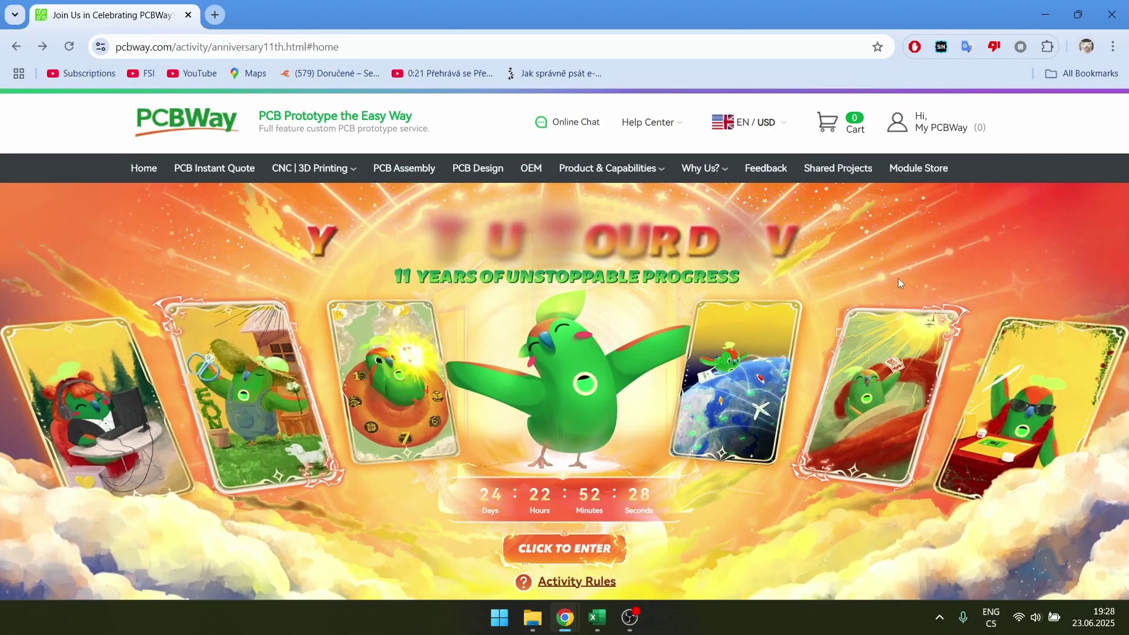
# - Browse Part 04 PCB pricing, Part 05 discounts, and the Sheet metal, 3D Printing and CNC machining offers
pyautogui.scroll(-1, 898, 278)
pyautogui.click(1099, 318)
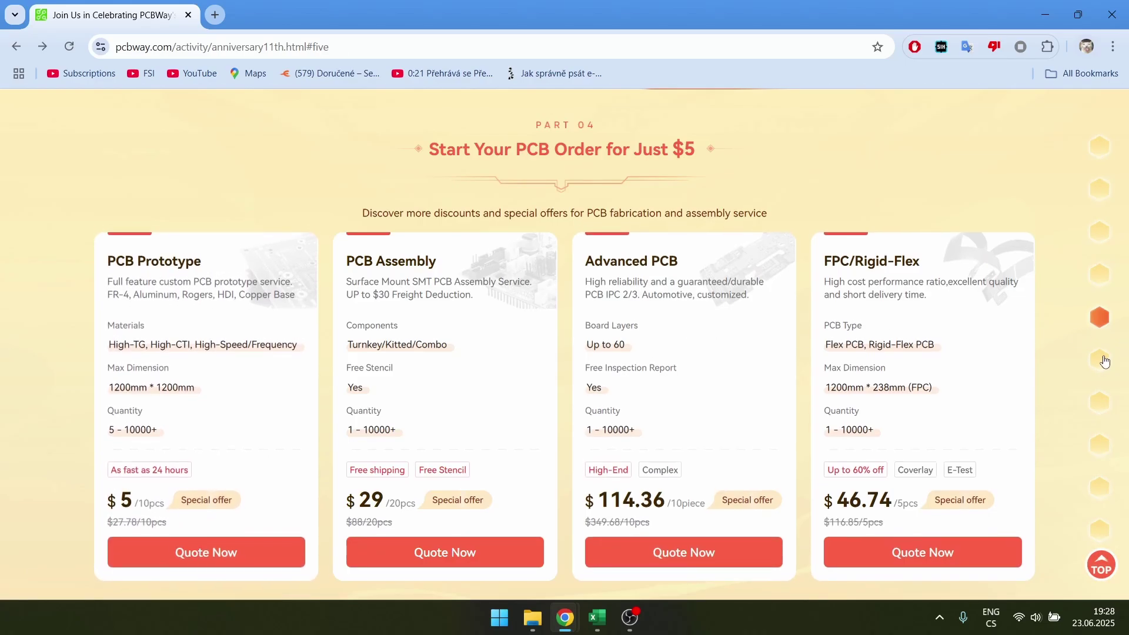
pyautogui.click(1099, 445)
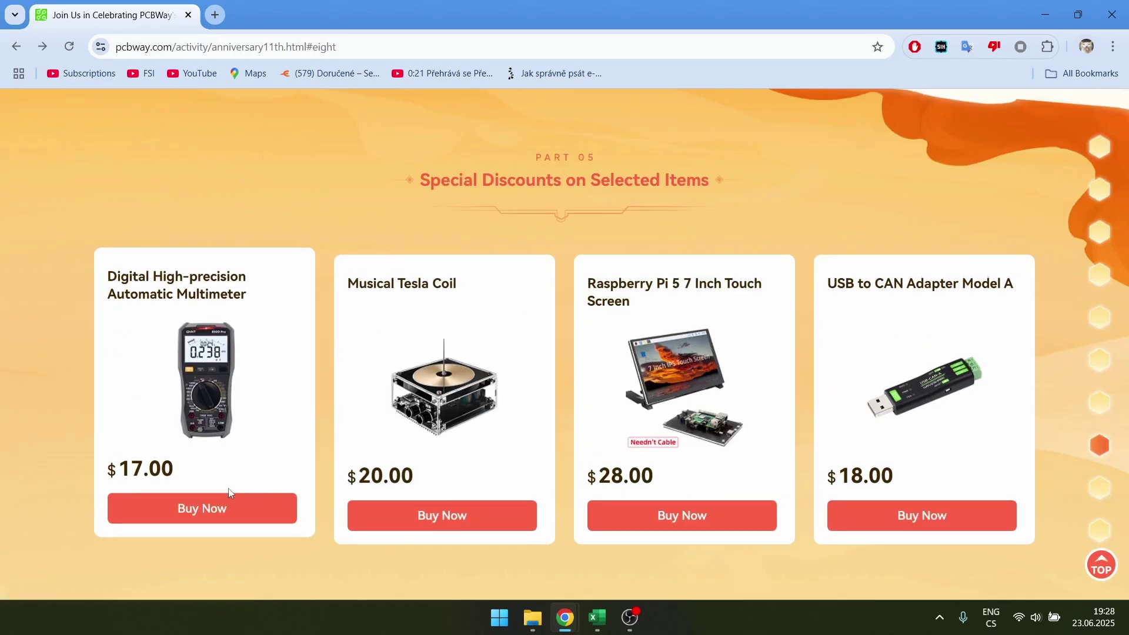
pyautogui.scroll(2, 225, 497)
pyautogui.click(669, 259)
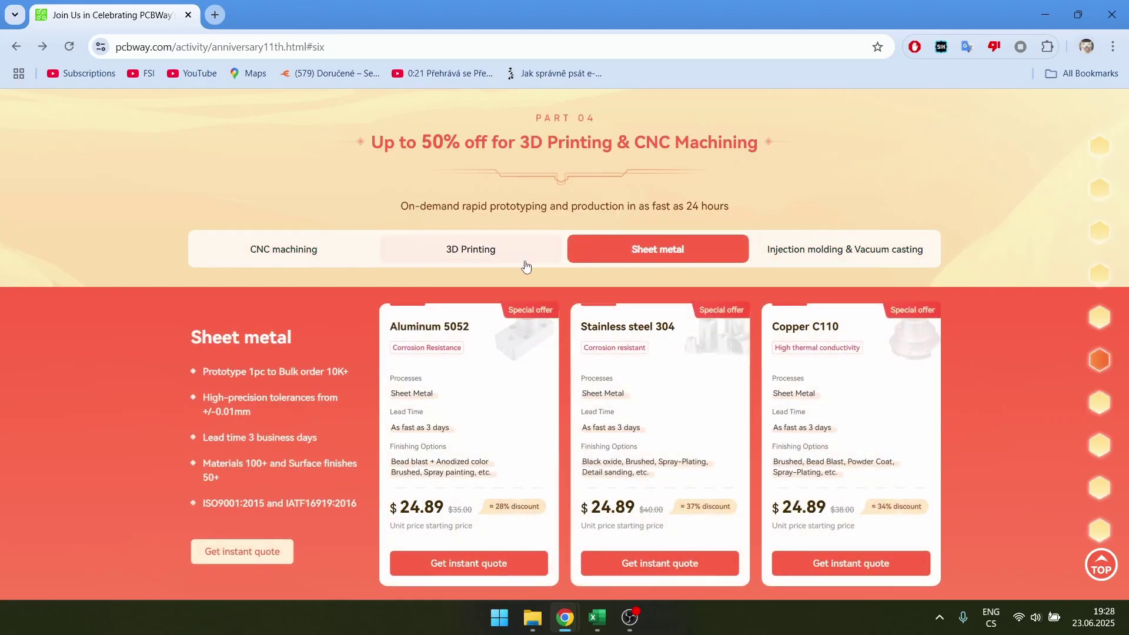
pyautogui.click(486, 264)
pyautogui.click(306, 258)
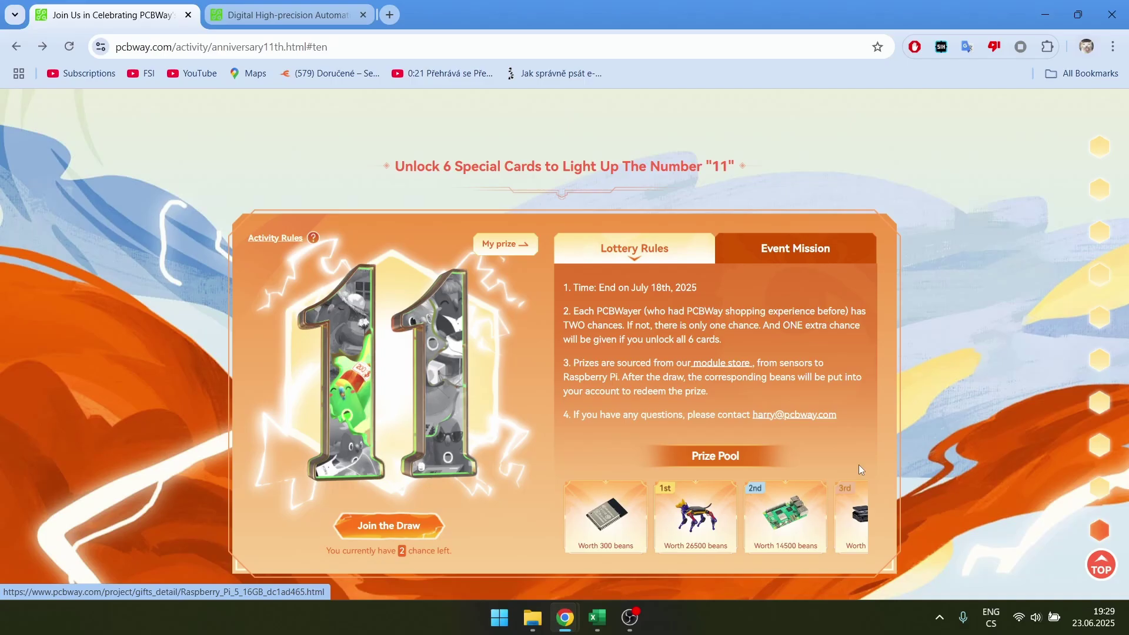
# - Return to the top banner and read the anniversary event rules, then close them
pyautogui.scroll(10, 858, 464)
pyautogui.scroll(-3, 820, 458)
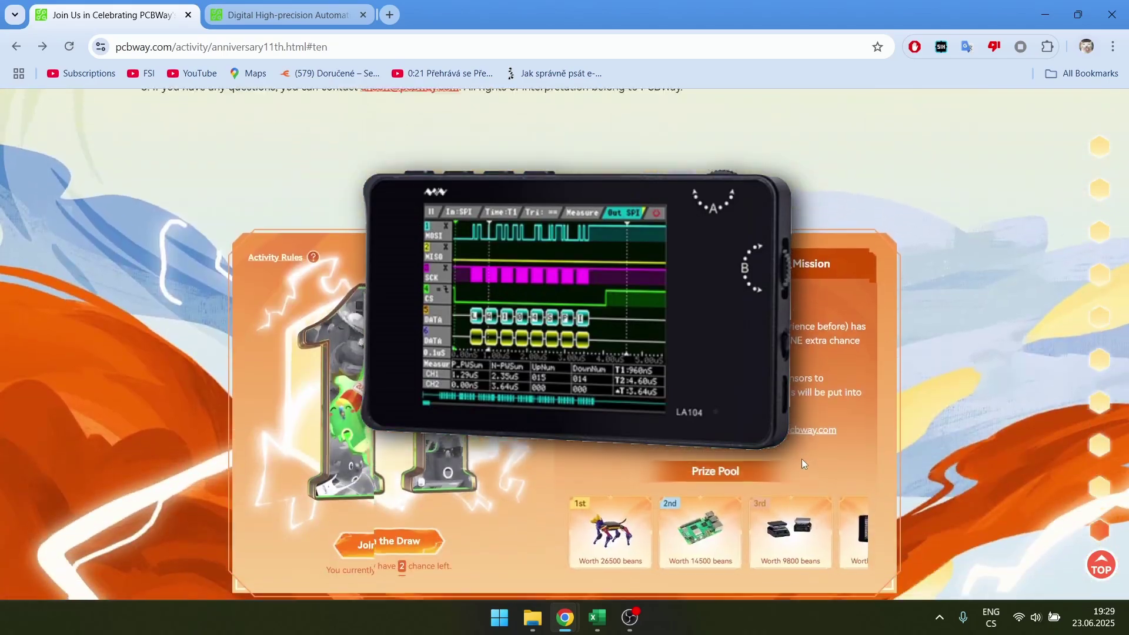
pyautogui.click(1100, 147)
pyautogui.click(576, 582)
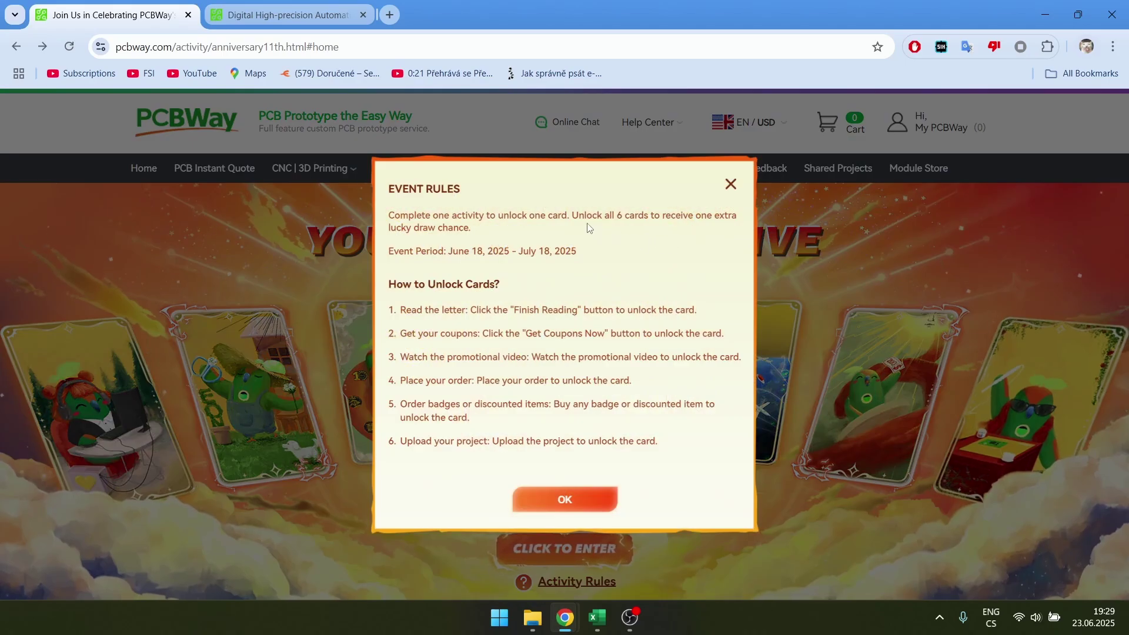
pyautogui.moveTo(569, 216); pyautogui.dragTo(657, 217)
pyautogui.press('Escape')
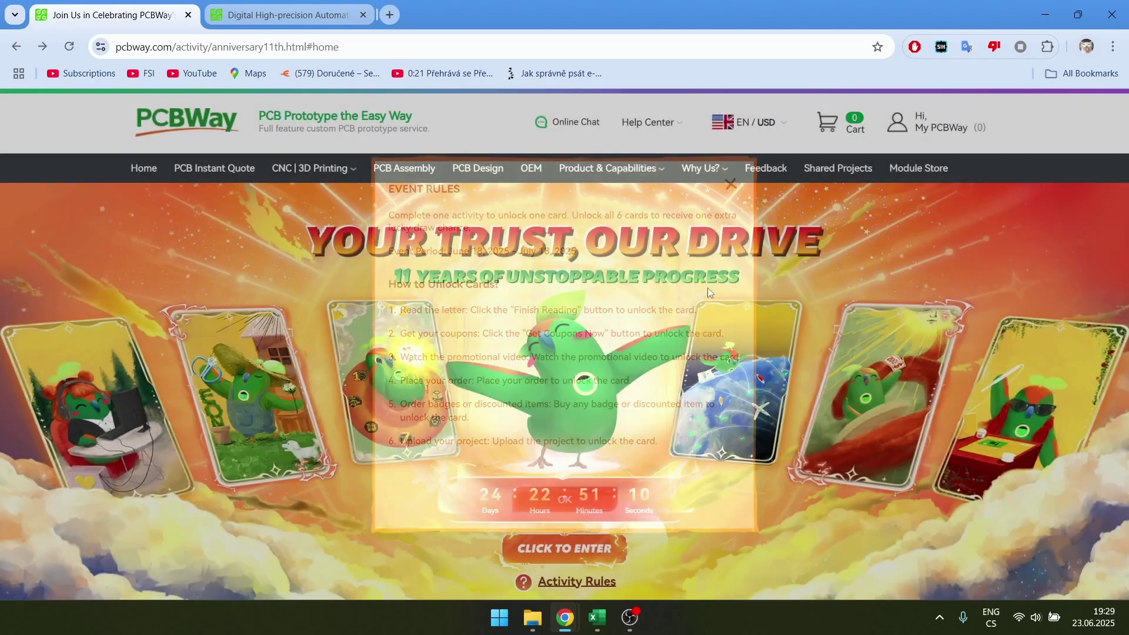
# - Finish reading the anniversary letter to unlock a card, review coupon conditions, then switch tabs
pyautogui.scroll(-3, 668, 404)
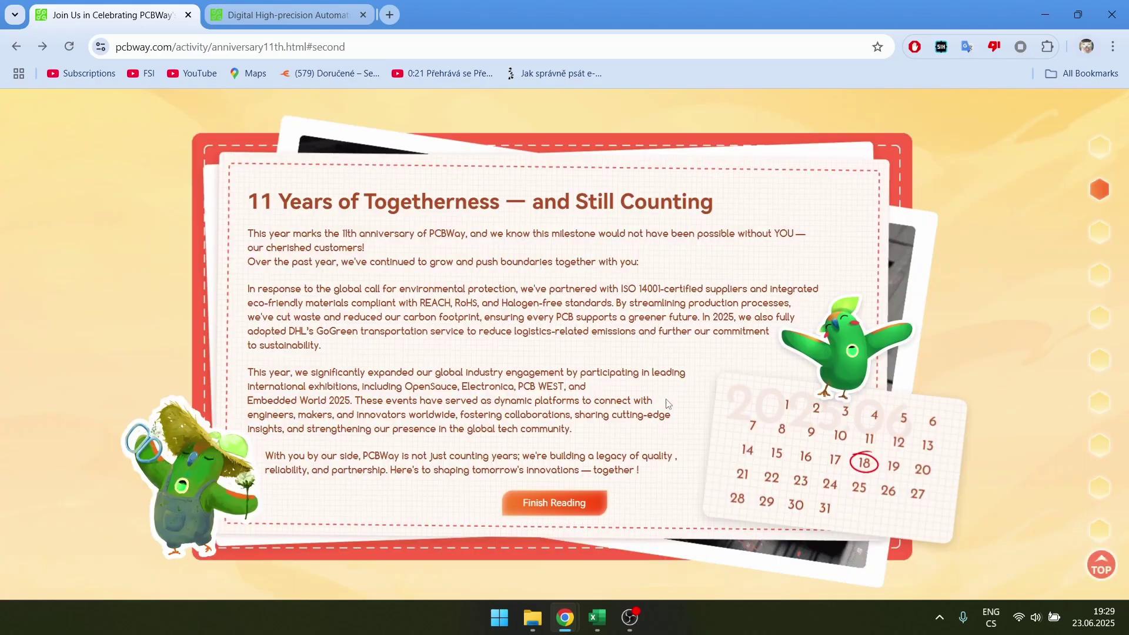
pyautogui.click(563, 504)
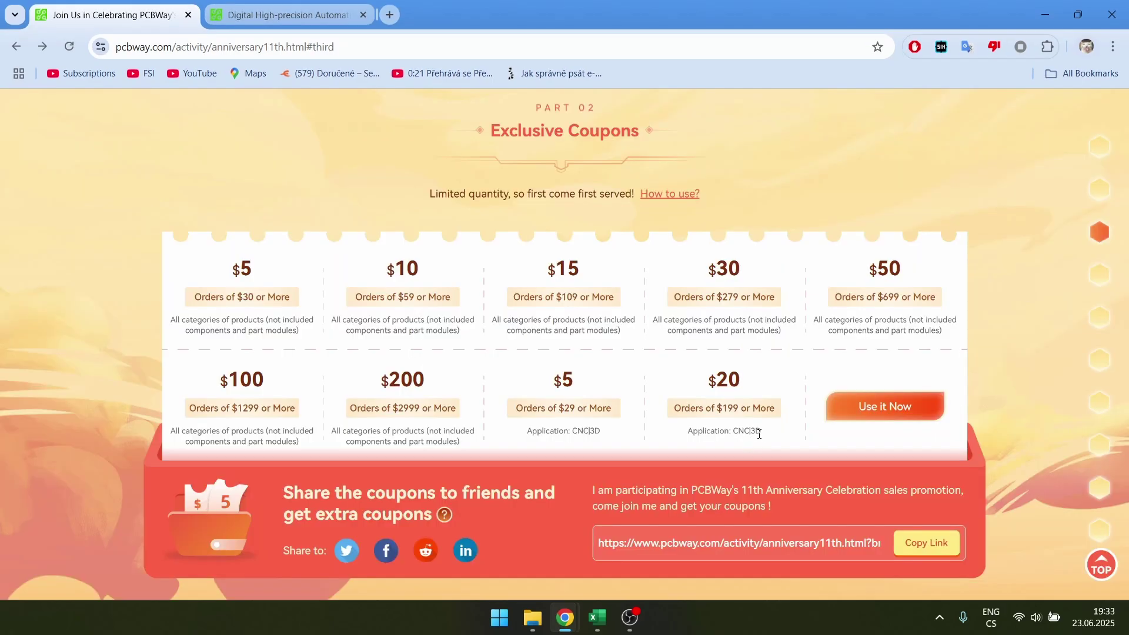
pyautogui.moveTo(758, 434); pyautogui.dragTo(306, 315)
pyautogui.click(262, 157)
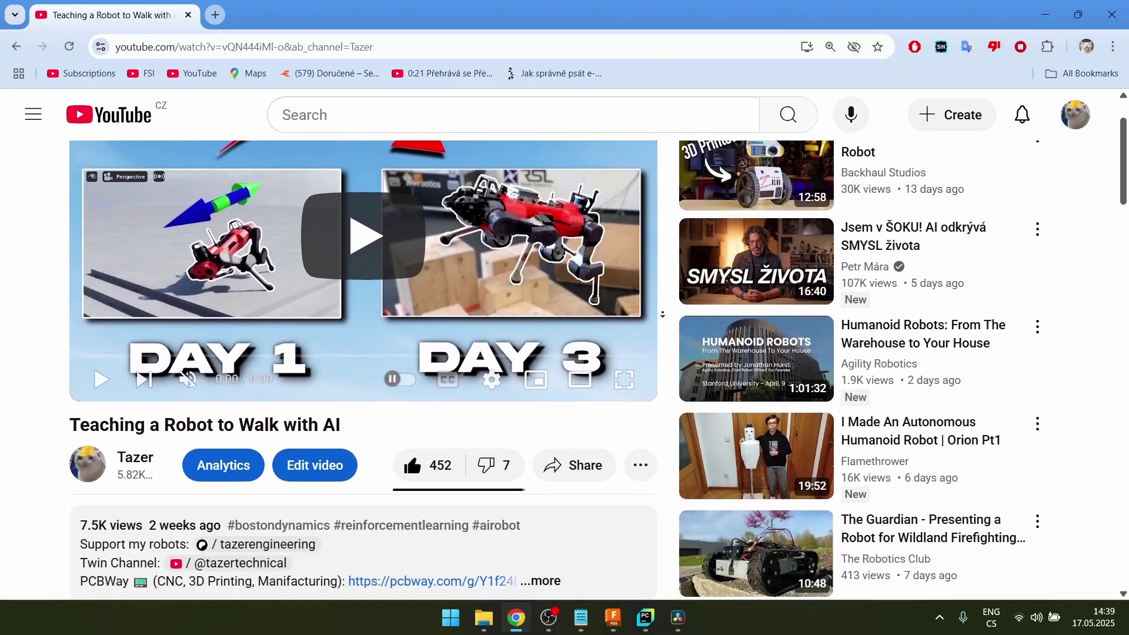
# - Follow the second-channel link in the robot-walking video's description
pyautogui.scroll(-2, 662, 315)
pyautogui.click(253, 459)
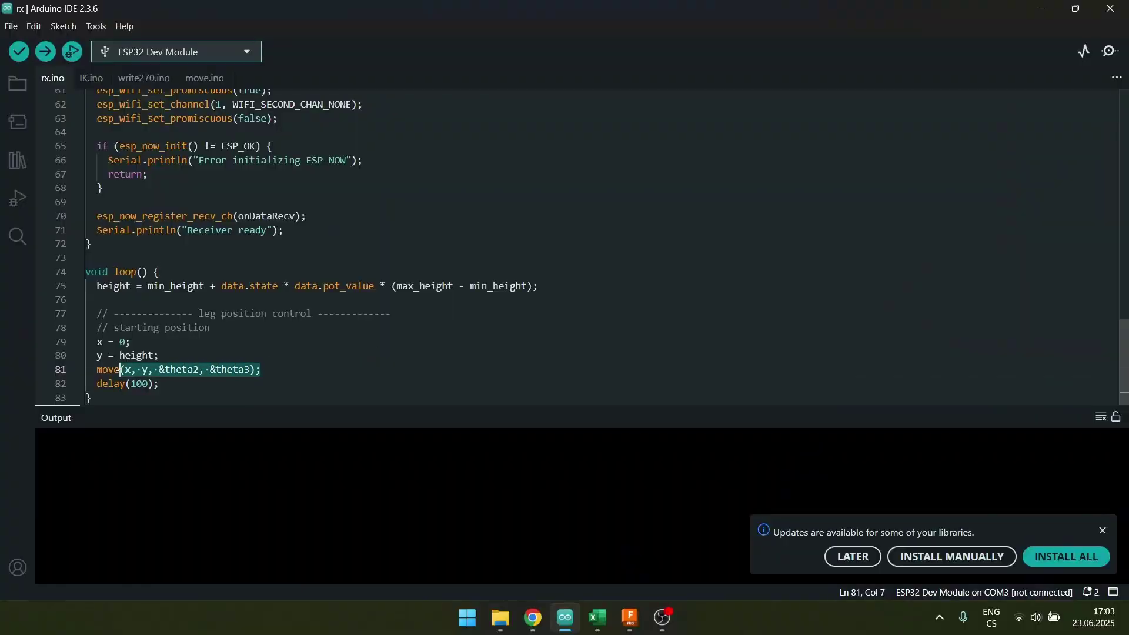
pyautogui.click(205, 78)
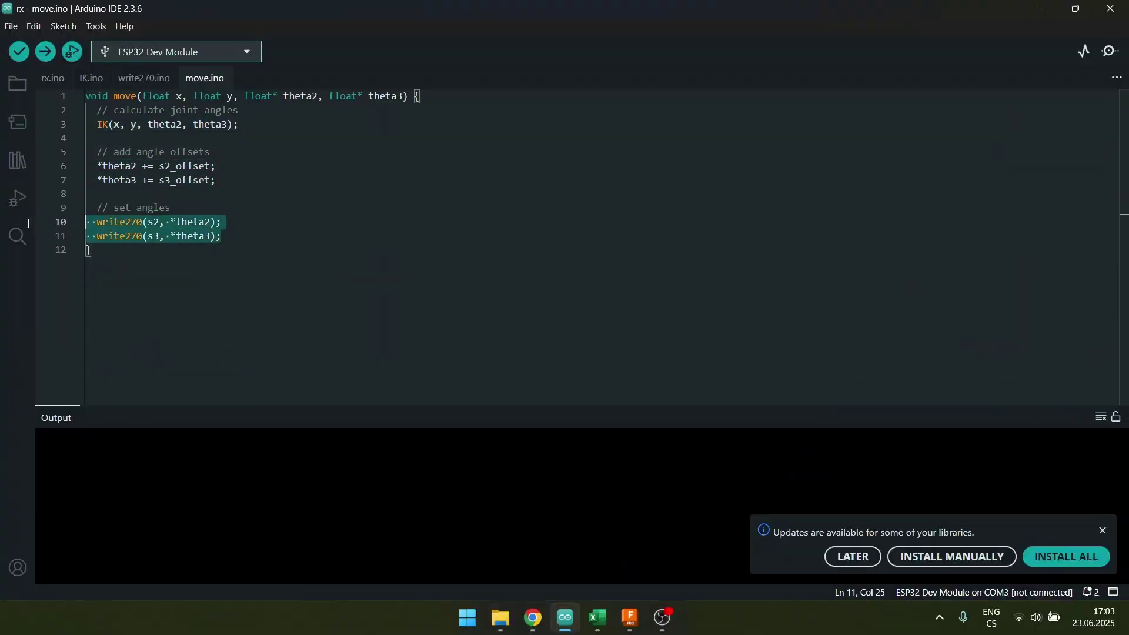
pyautogui.click(53, 79)
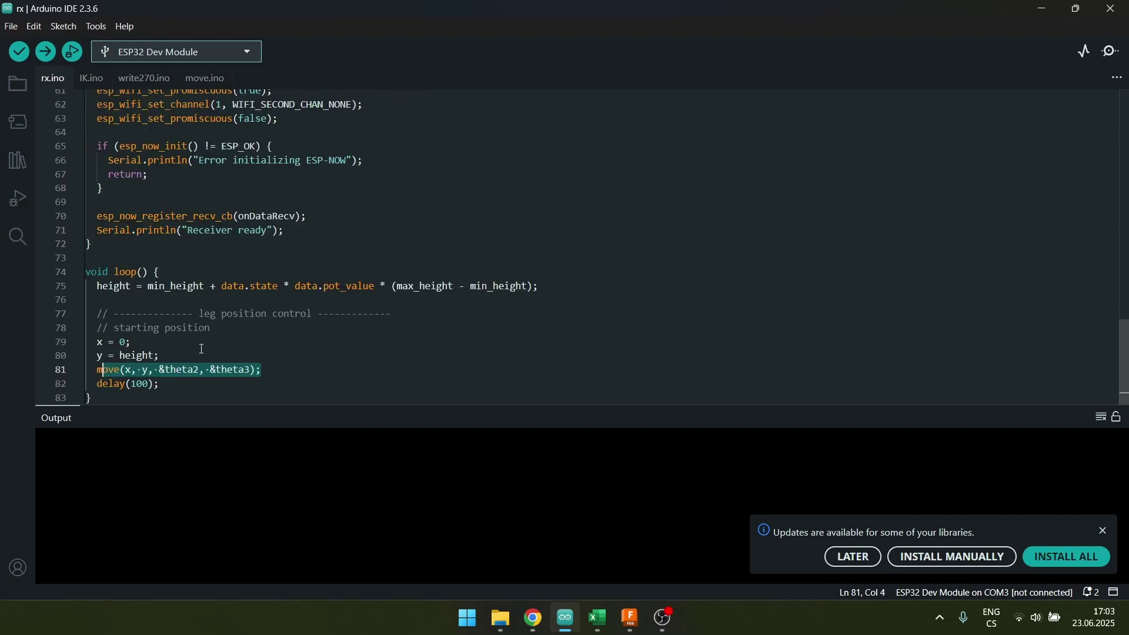